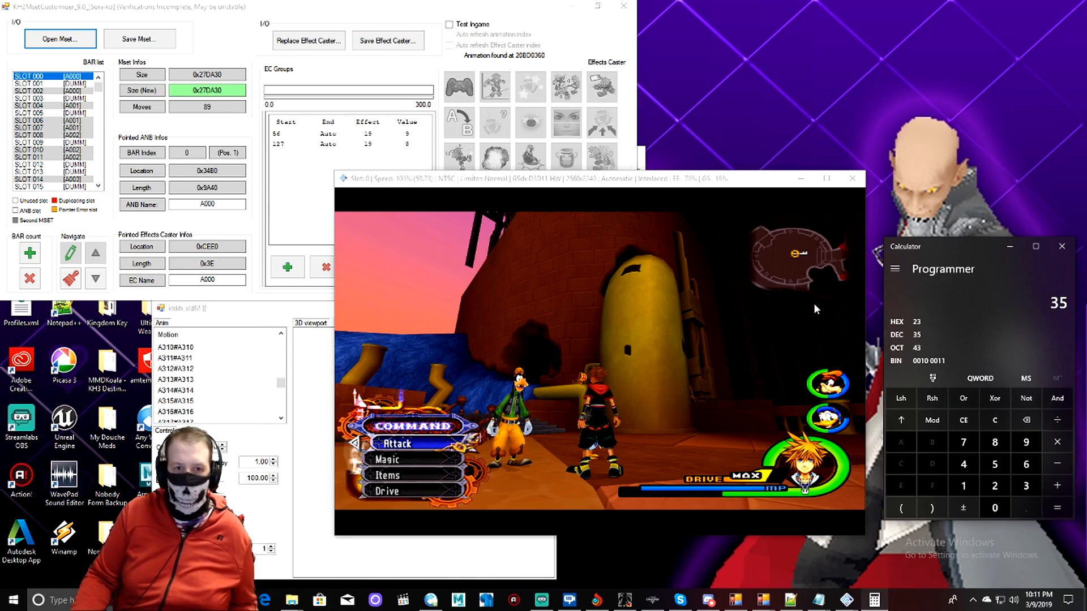
# Examine the list of present files offered for changing the pointer of BAR slot 000, and close it without assigning one
pyautogui.click(312, 71)
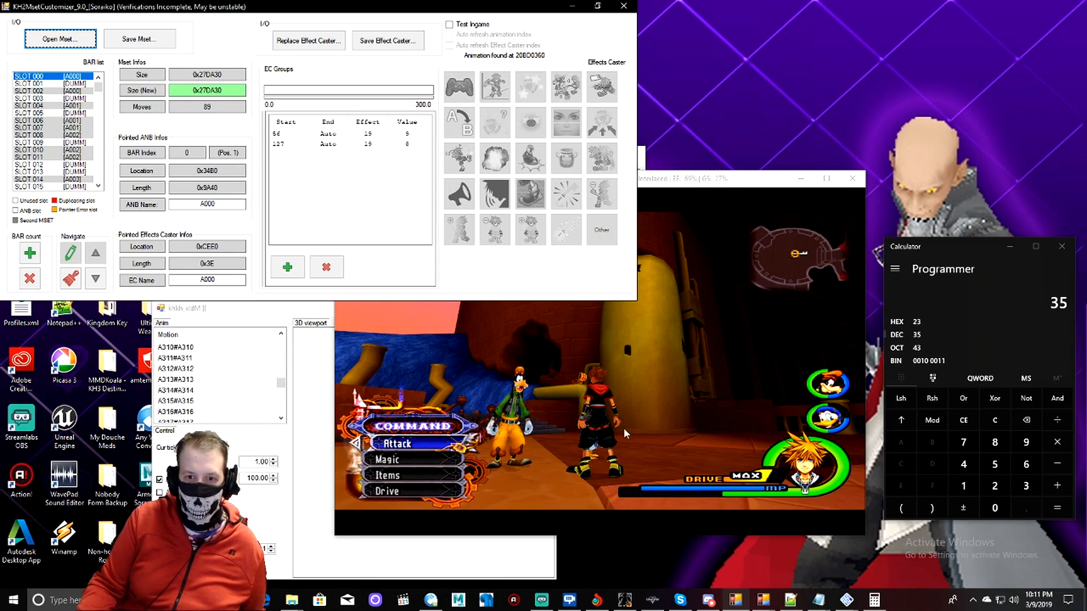
pyautogui.rightClick(73, 79)
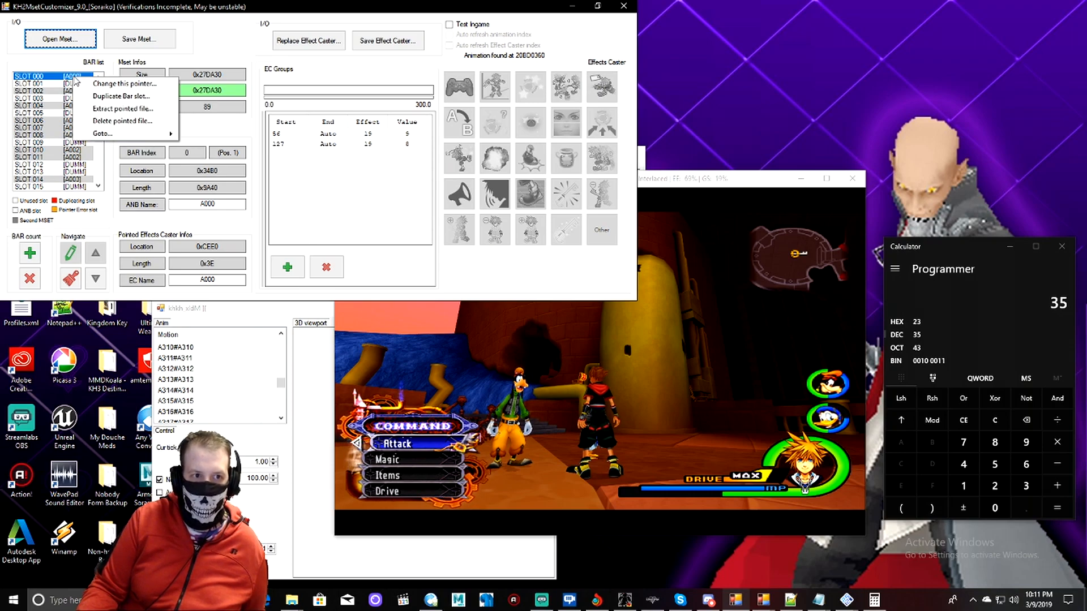
pyautogui.click(89, 91)
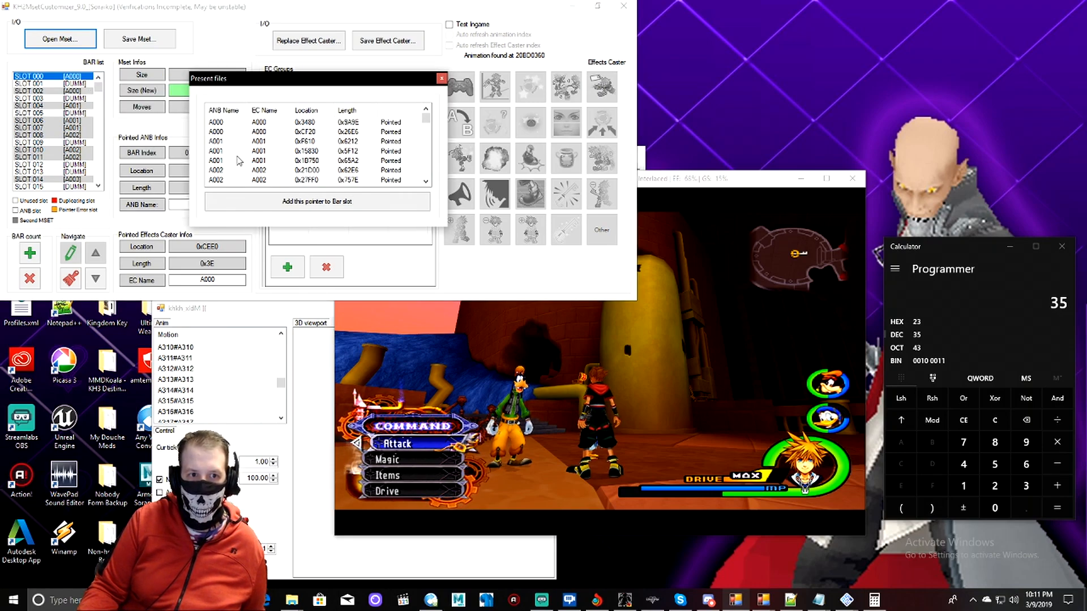
pyautogui.scroll(-2, 230, 143)
pyautogui.scroll(-10, 229, 150)
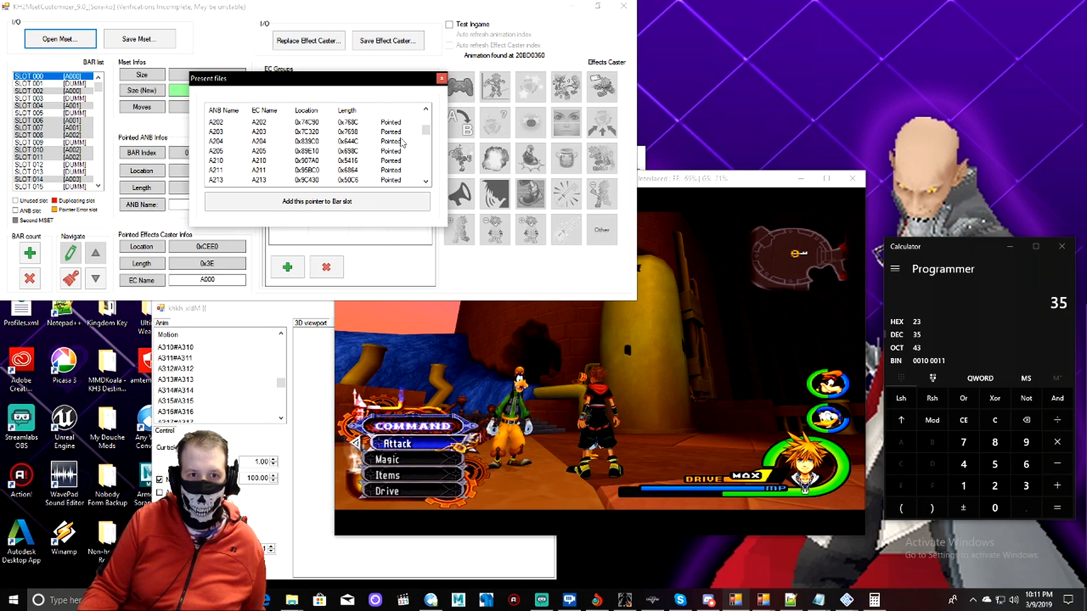
pyautogui.click(441, 79)
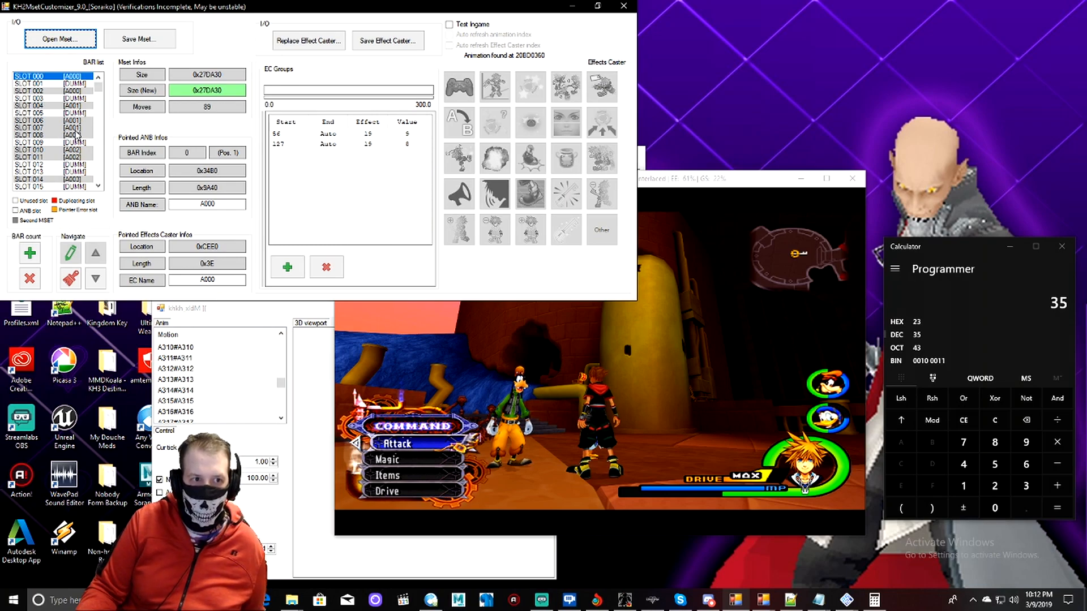
# Start extracting the pointed file of BAR slot 002 as A000.anb, and cancel the save
pyautogui.scroll(-8, 89, 121)
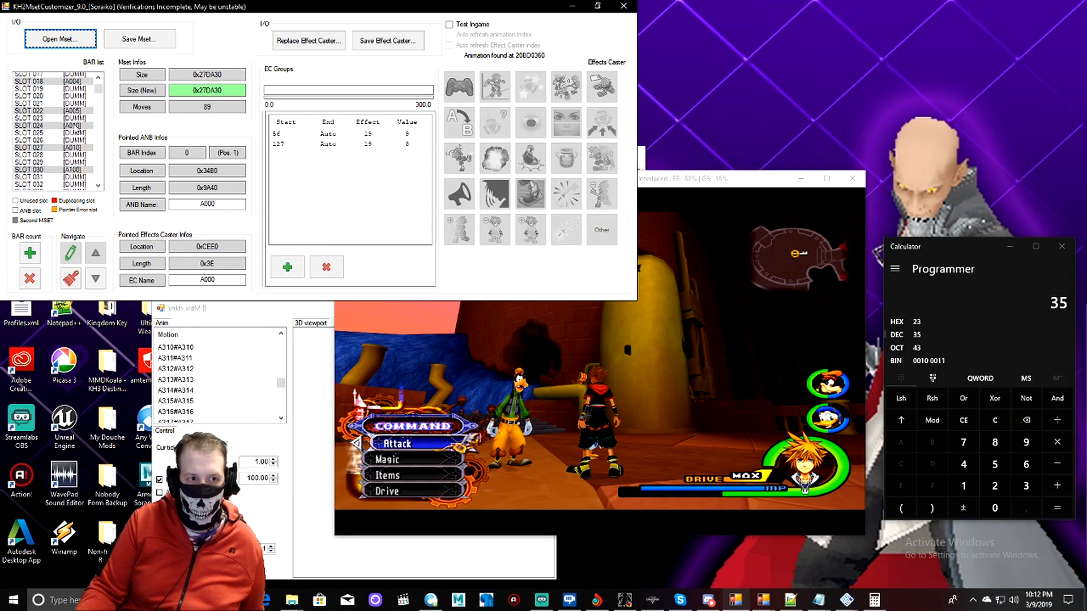
pyautogui.scroll(-11, 75, 124)
pyautogui.scroll(14, 75, 125)
pyautogui.scroll(5, 67, 121)
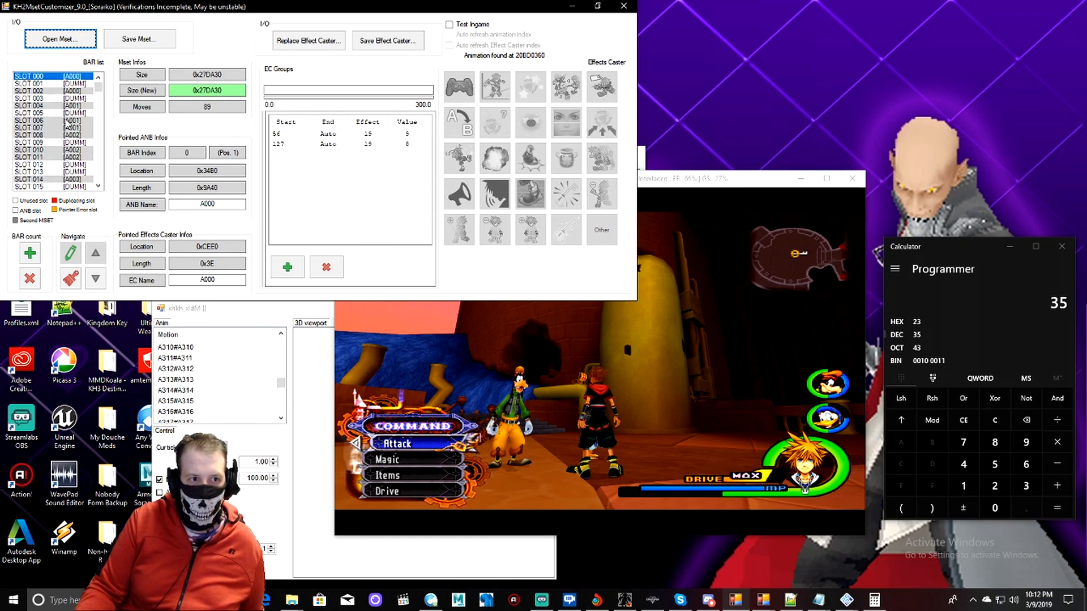
pyautogui.rightClick(74, 92)
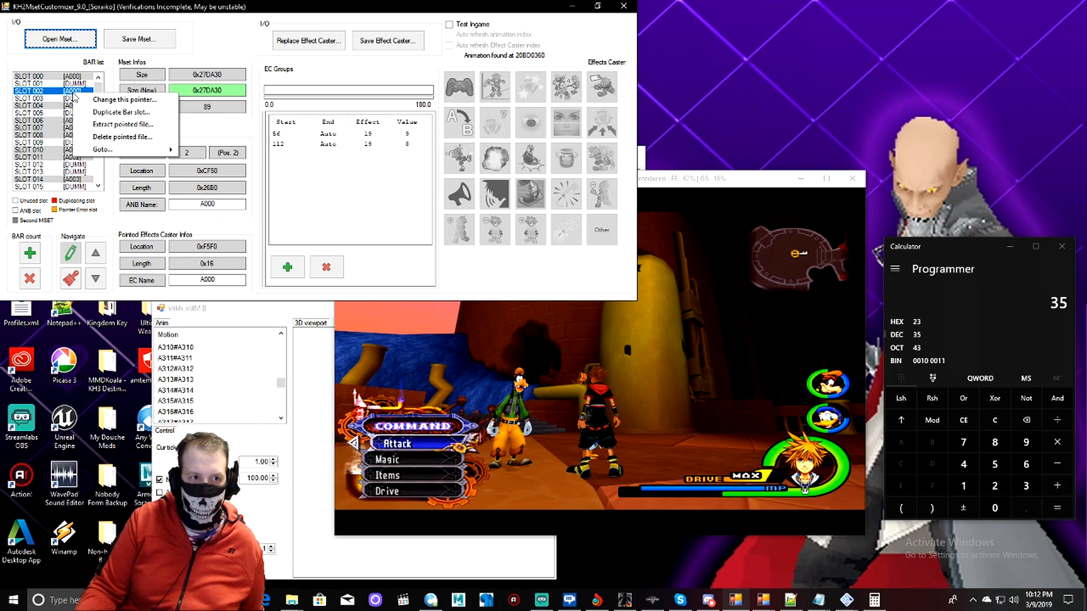
pyautogui.click(107, 125)
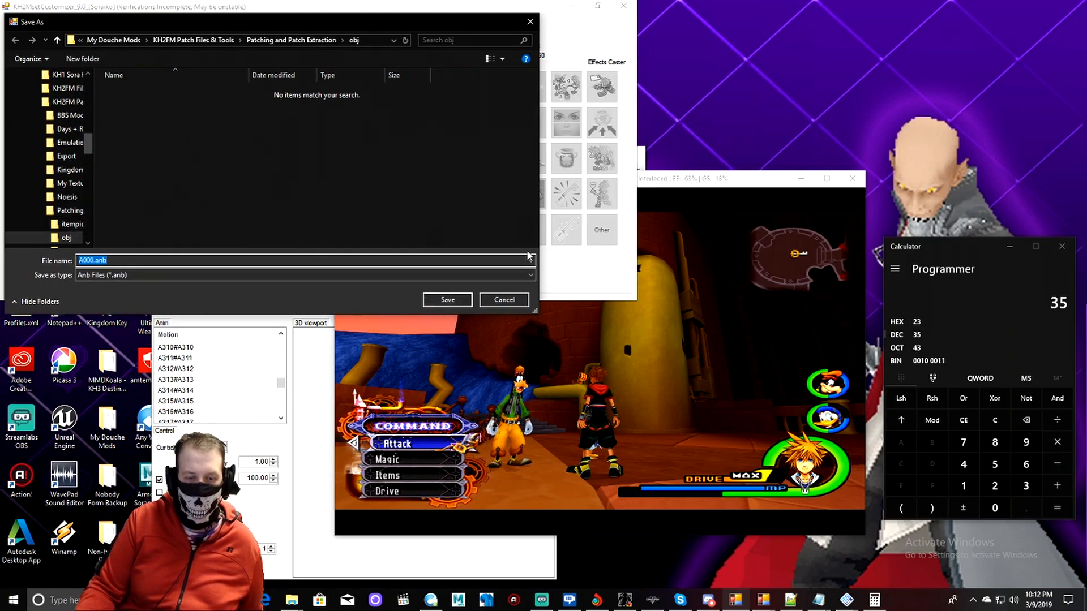
pyautogui.click(504, 300)
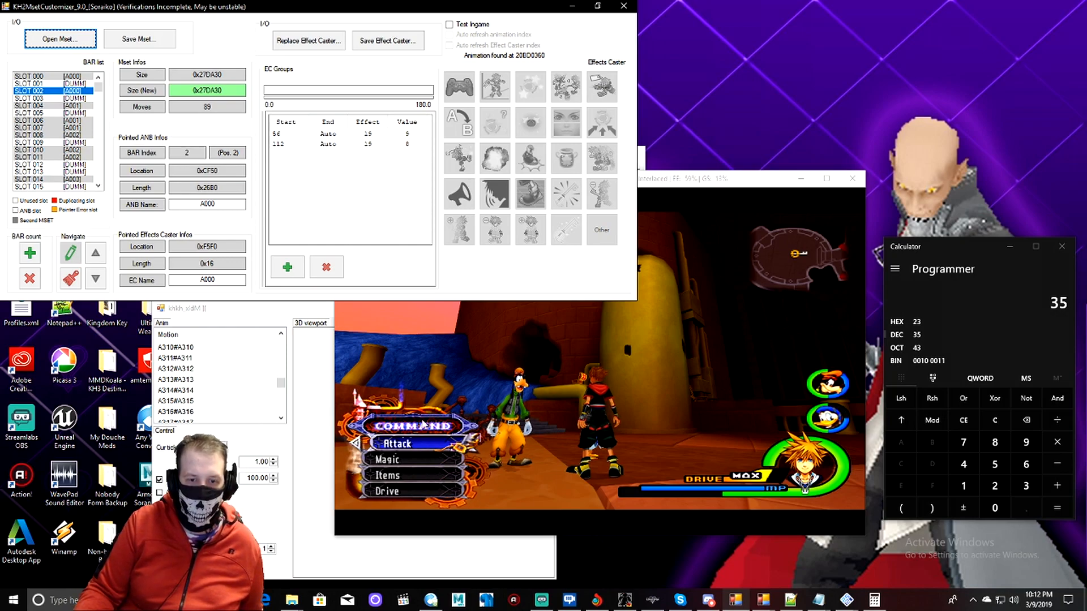
# Restart KH2MsetCustomizer and open P_EX100.mset from the obj folder
pyautogui.click(295, 600)
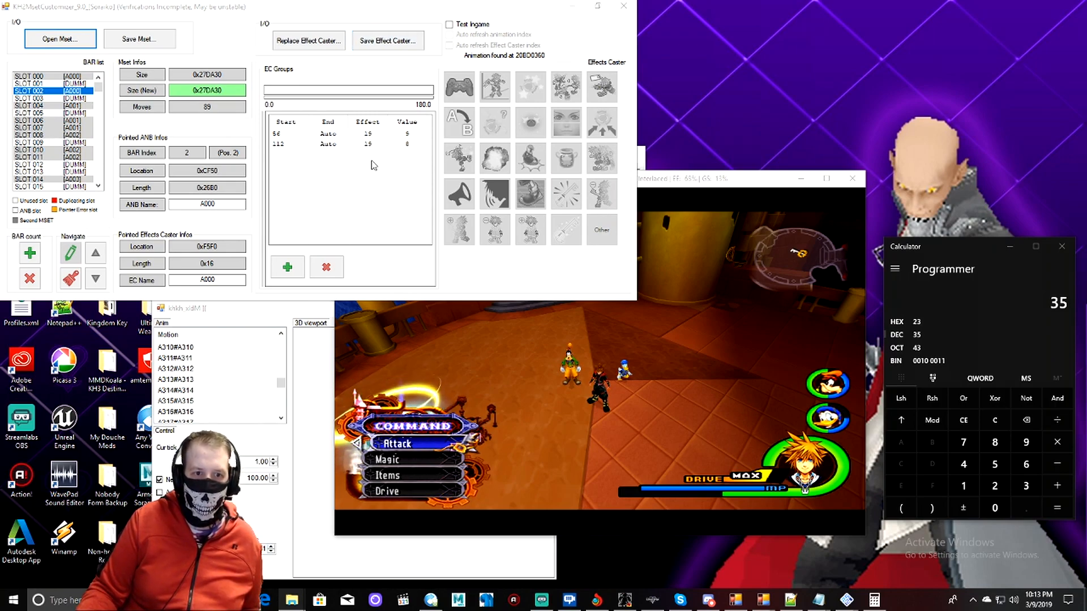
pyautogui.click(624, 6)
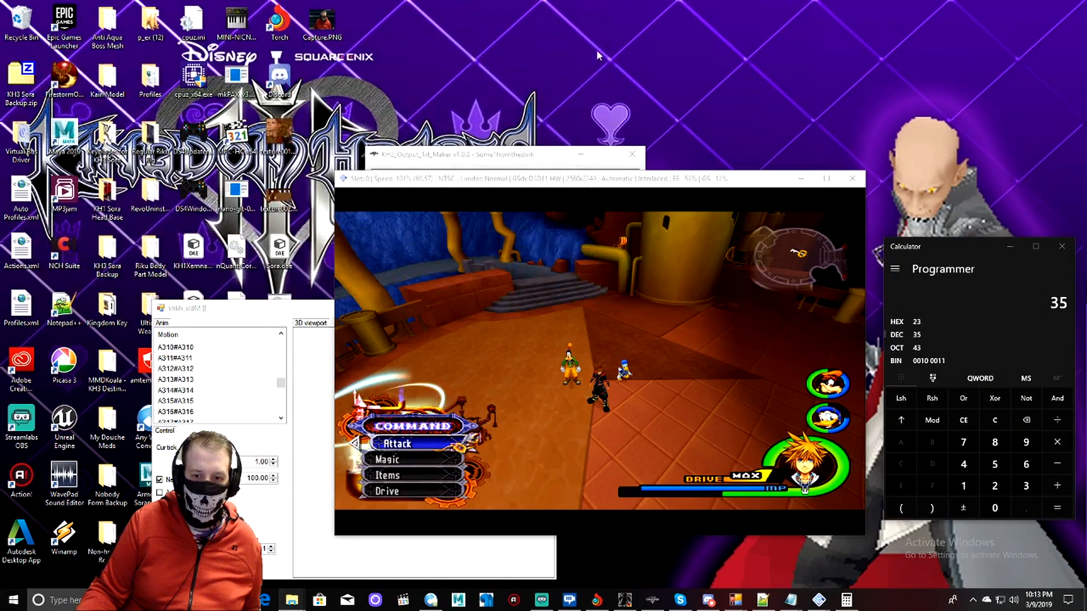
pyautogui.moveTo(292, 606)
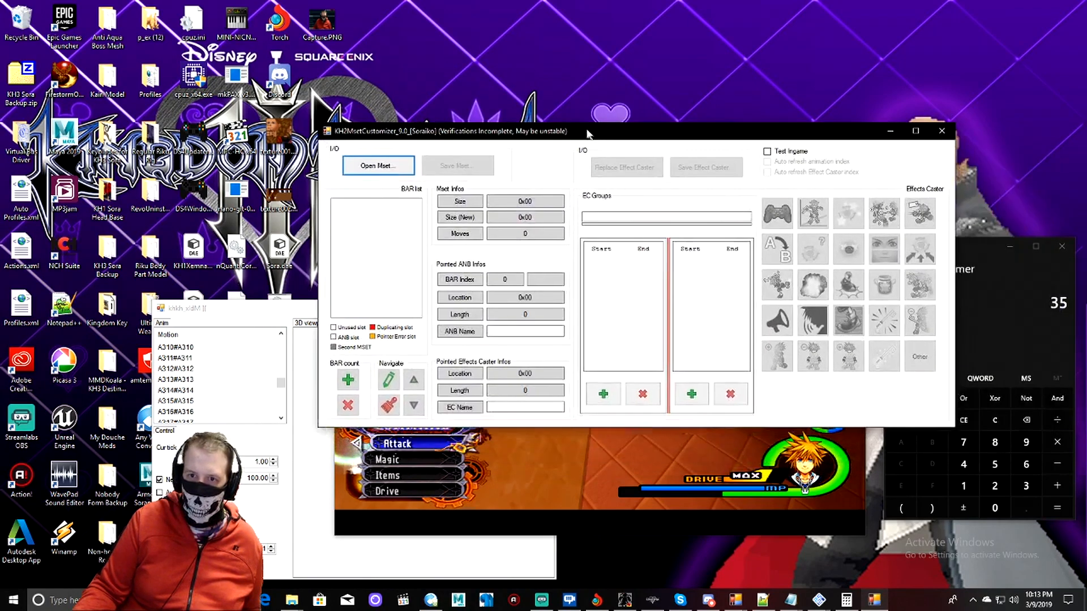
pyautogui.click(272, 146)
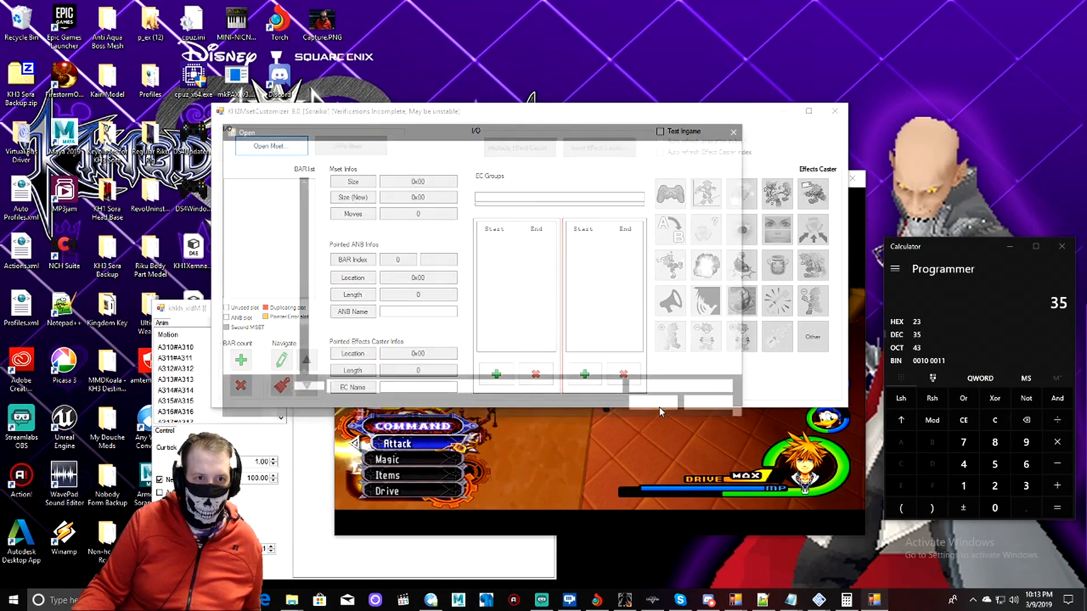
pyautogui.scroll(-20, 392, 303)
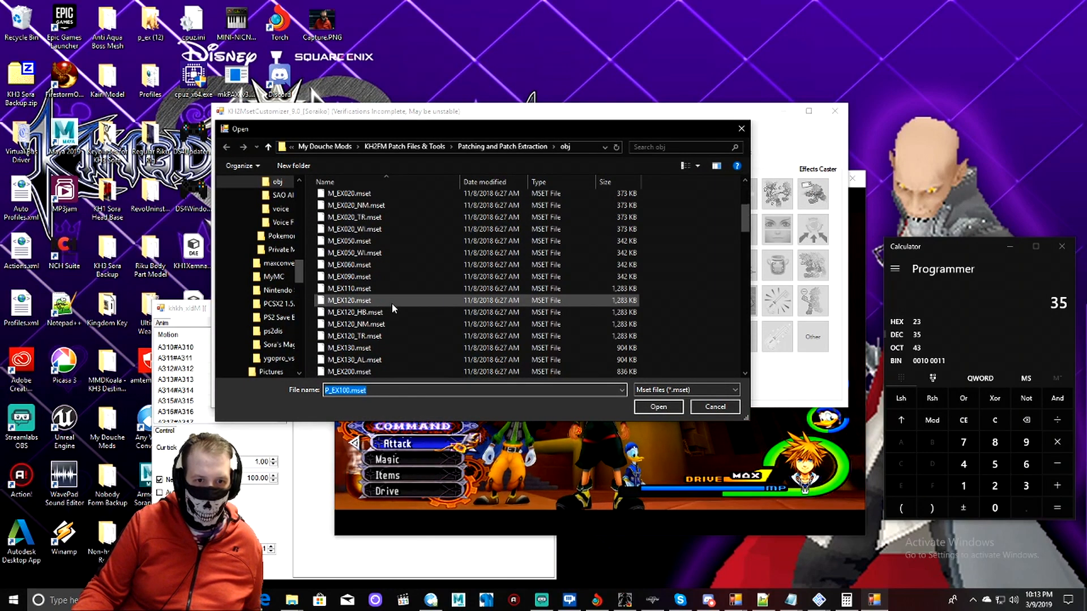
pyautogui.scroll(-6, 392, 303)
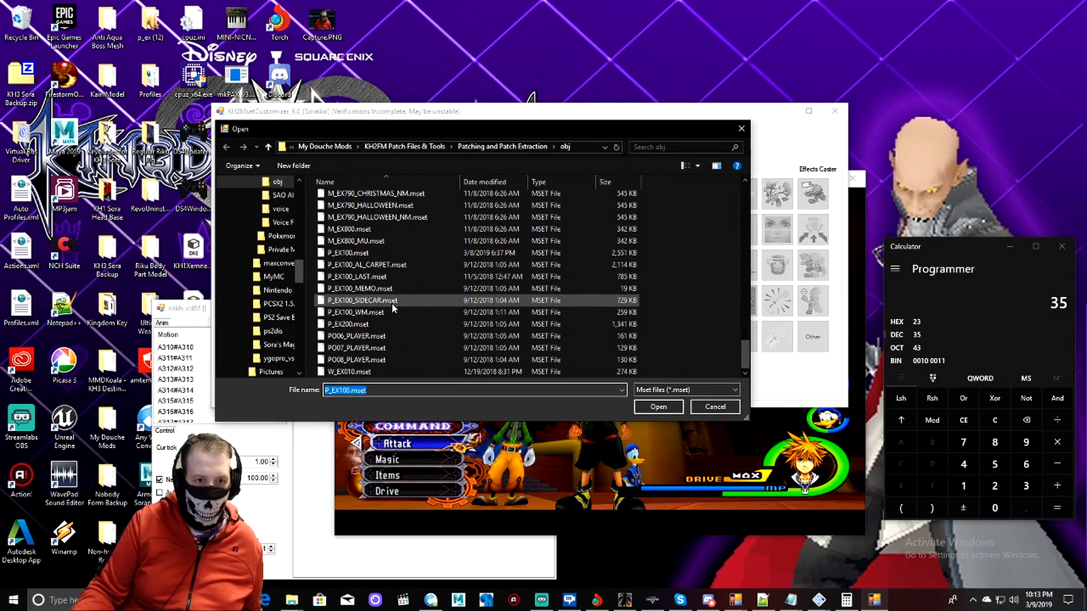
pyautogui.click(350, 253)
pyautogui.click(658, 406)
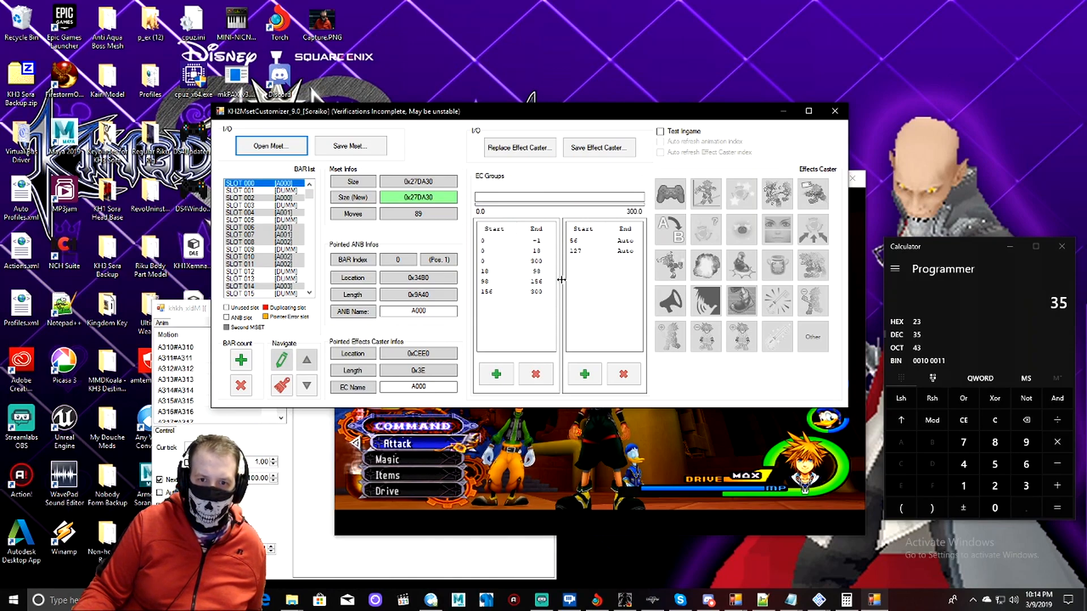
# Move the divider between the two effect caster lists to hide the first list and expose the second list's Effect and Value columns
pyautogui.moveTo(561, 279); pyautogui.dragTo(550, 281)
pyautogui.moveTo(559, 279); pyautogui.dragTo(565, 281)
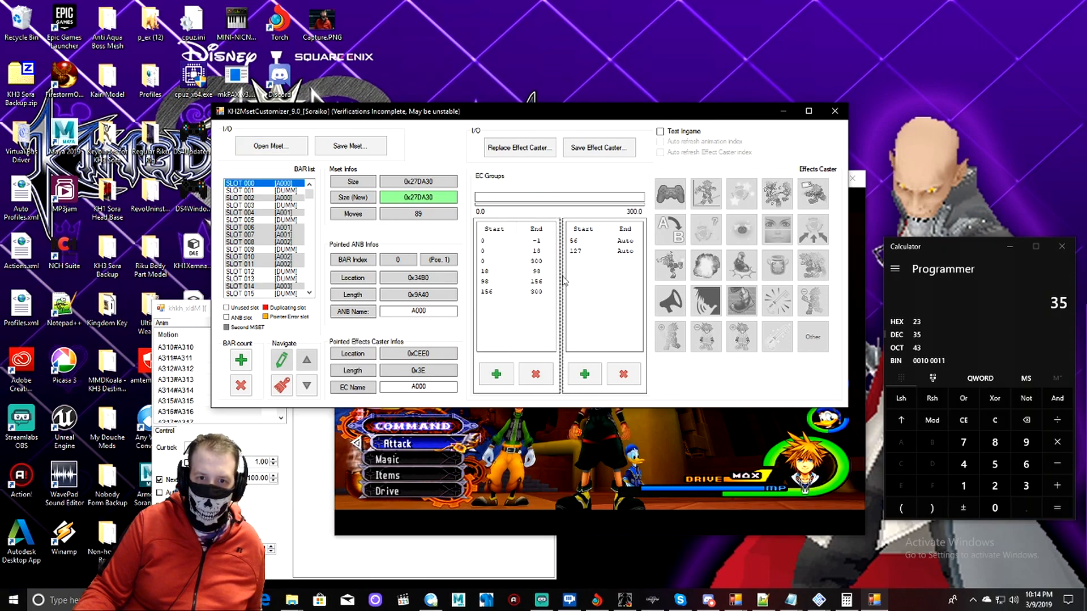
pyautogui.moveTo(562, 278); pyautogui.dragTo(563, 277)
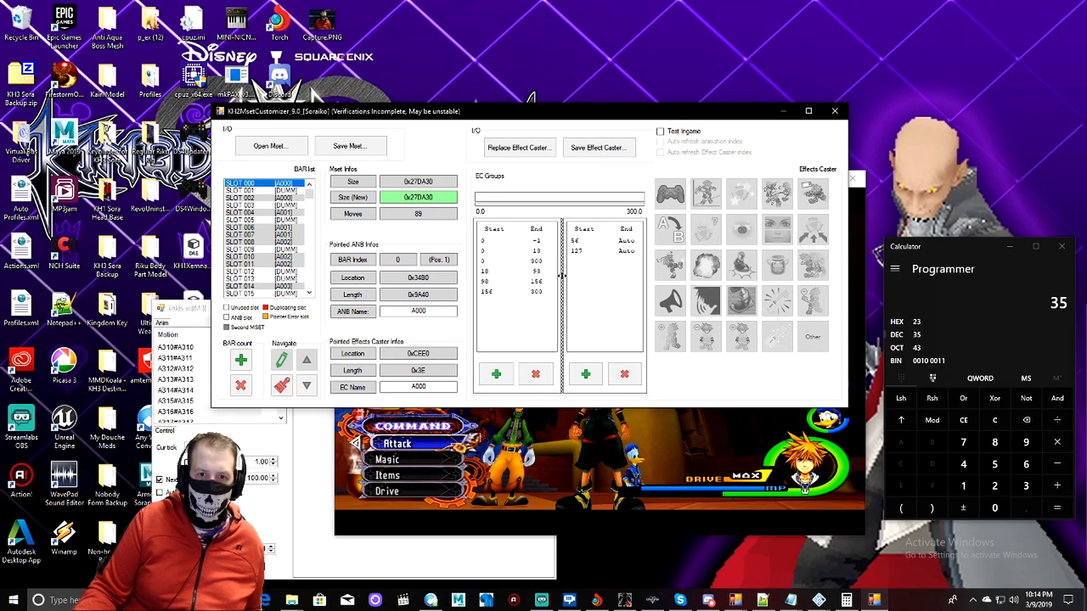
pyautogui.moveTo(562, 276); pyautogui.dragTo(470, 264)
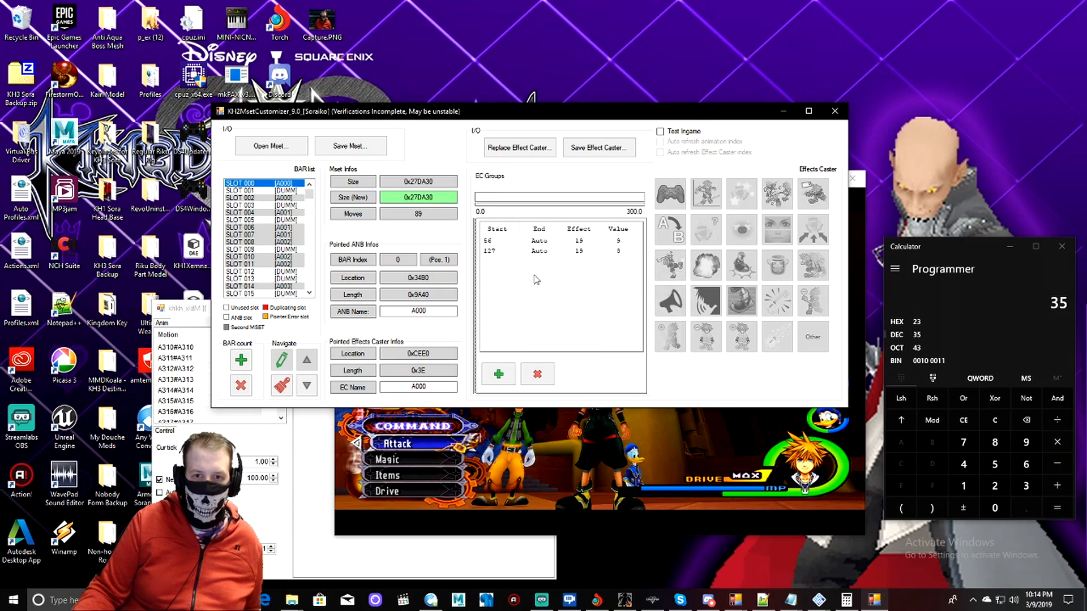
pyautogui.moveTo(599, 263)
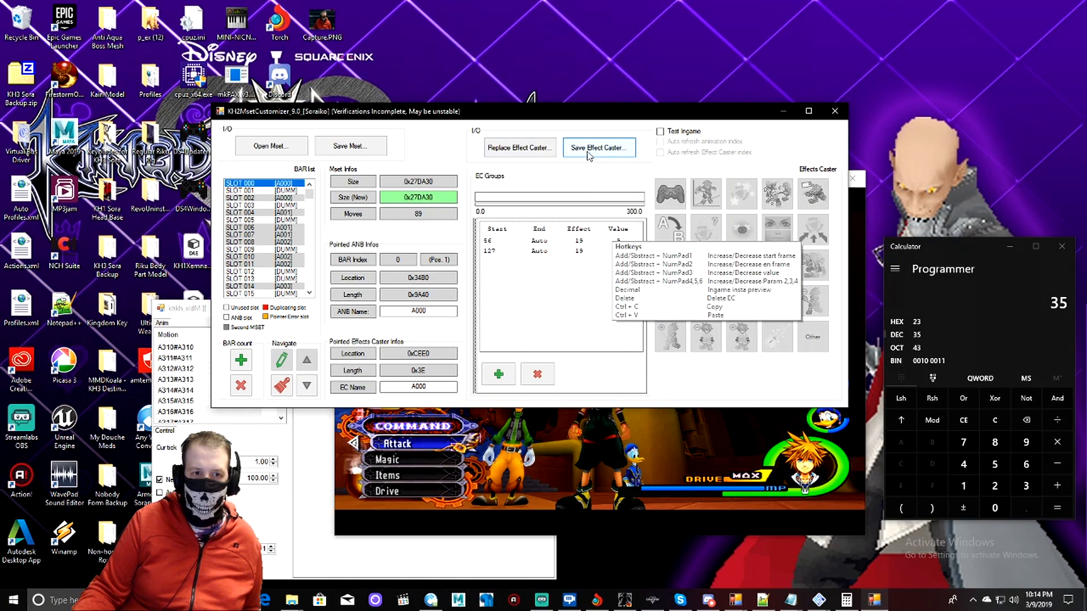
# Select slot 162 (A212) in the BAR list to load its effect caster entries
pyautogui.scroll(-8, 278, 227)
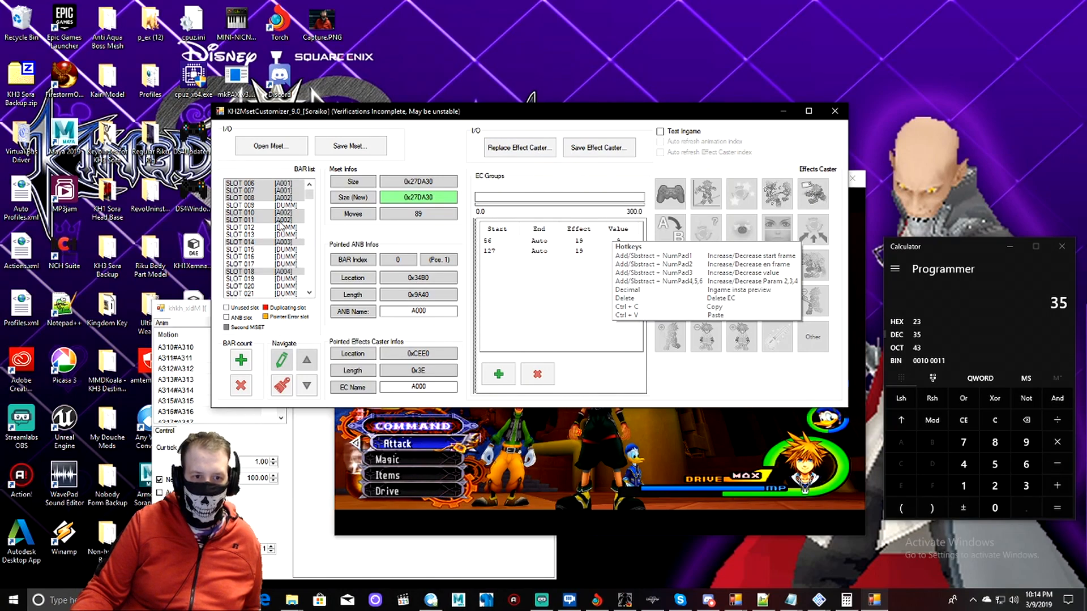
pyautogui.scroll(-14, 280, 227)
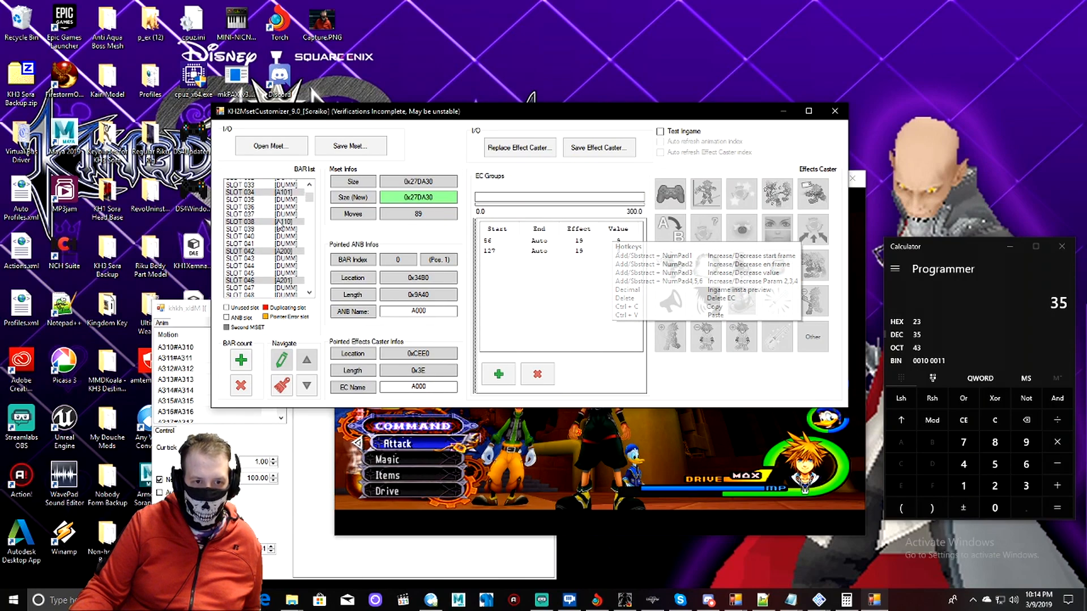
pyautogui.scroll(-19, 279, 228)
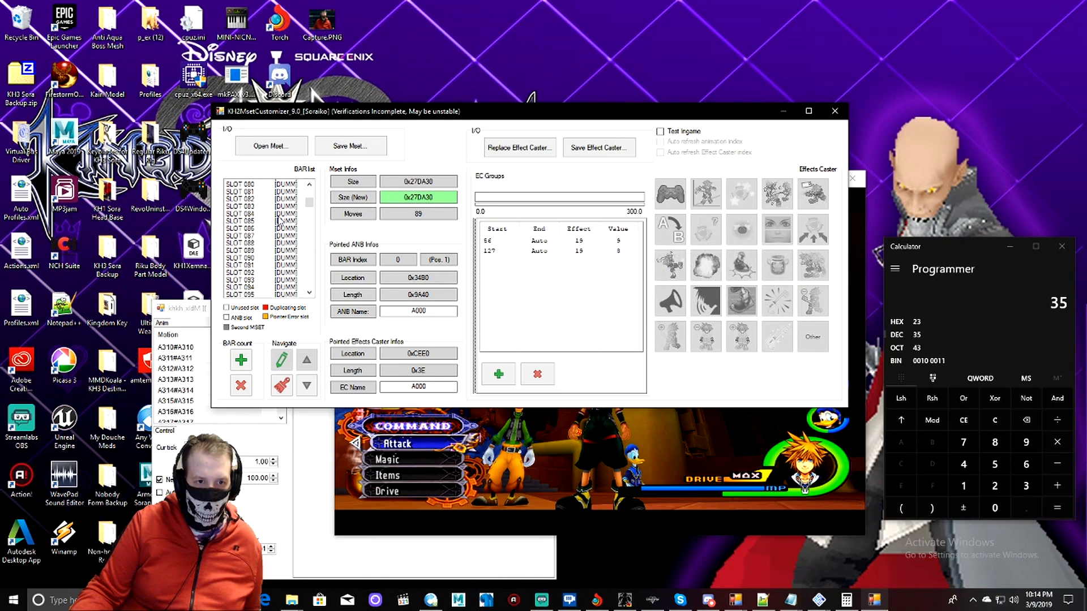
pyautogui.scroll(-13, 279, 221)
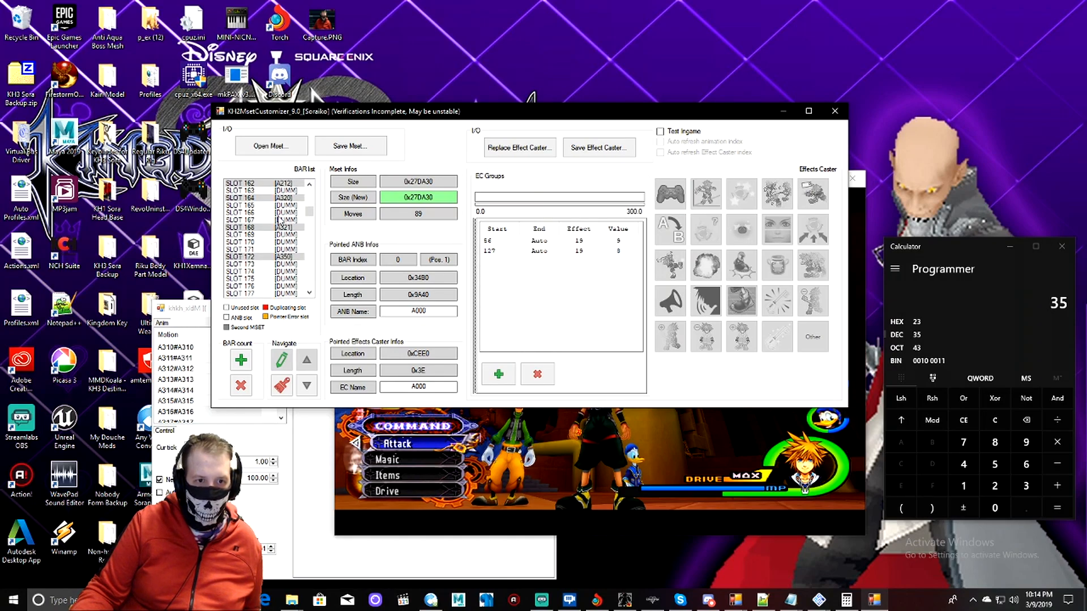
pyautogui.scroll(1, 279, 220)
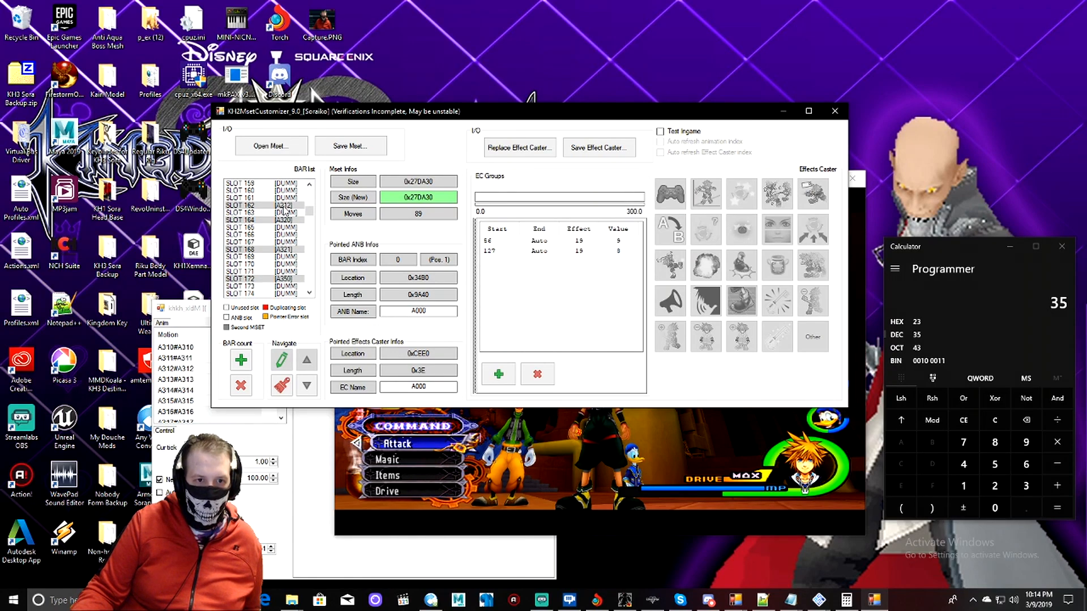
pyautogui.click(284, 205)
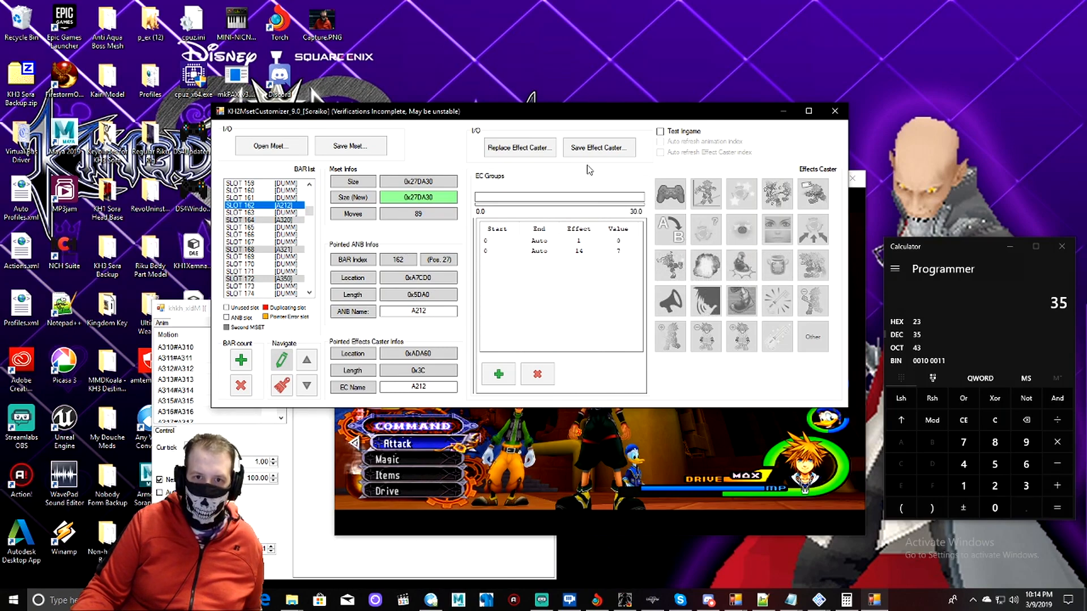
# Start saving the A212 effect caster as A212_EC.ec, browse to the ECasters folder, cancel, and return to the BAR list's beginning
pyautogui.click(596, 148)
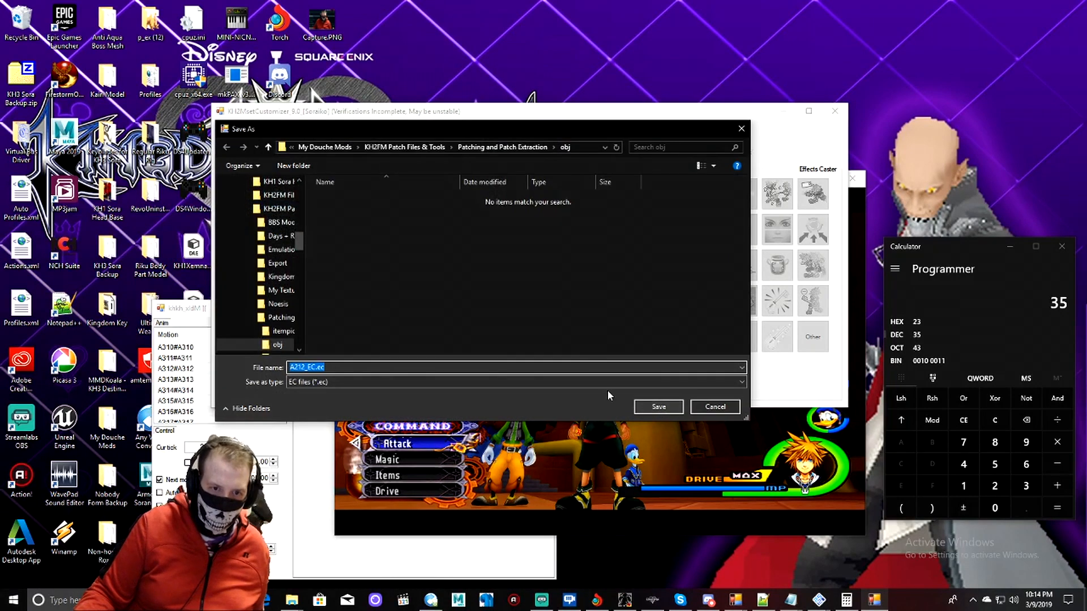
pyautogui.scroll(-10, 273, 282)
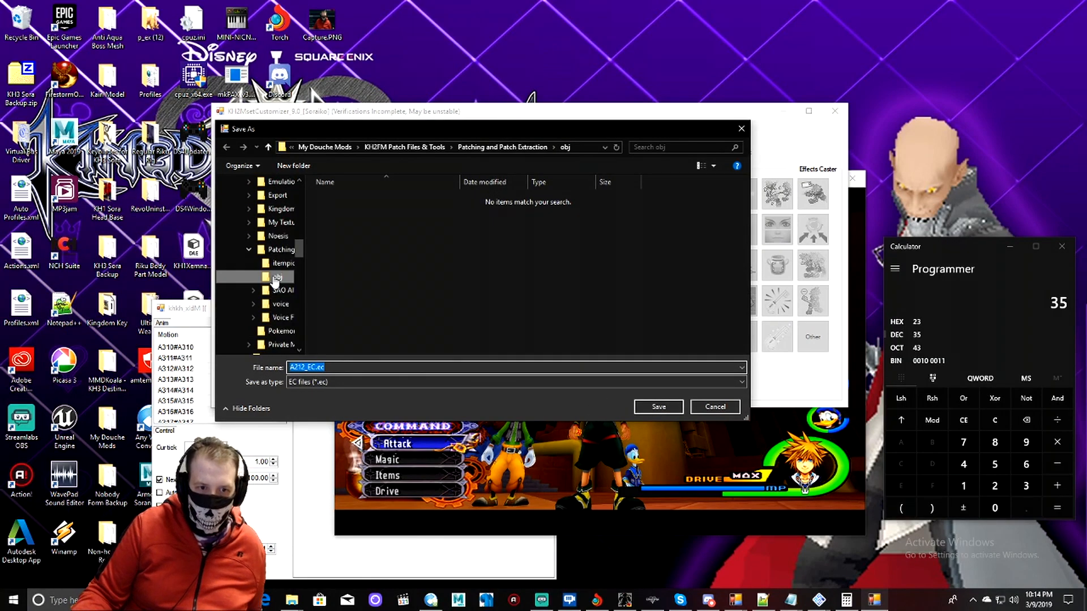
pyautogui.scroll(-4, 274, 281)
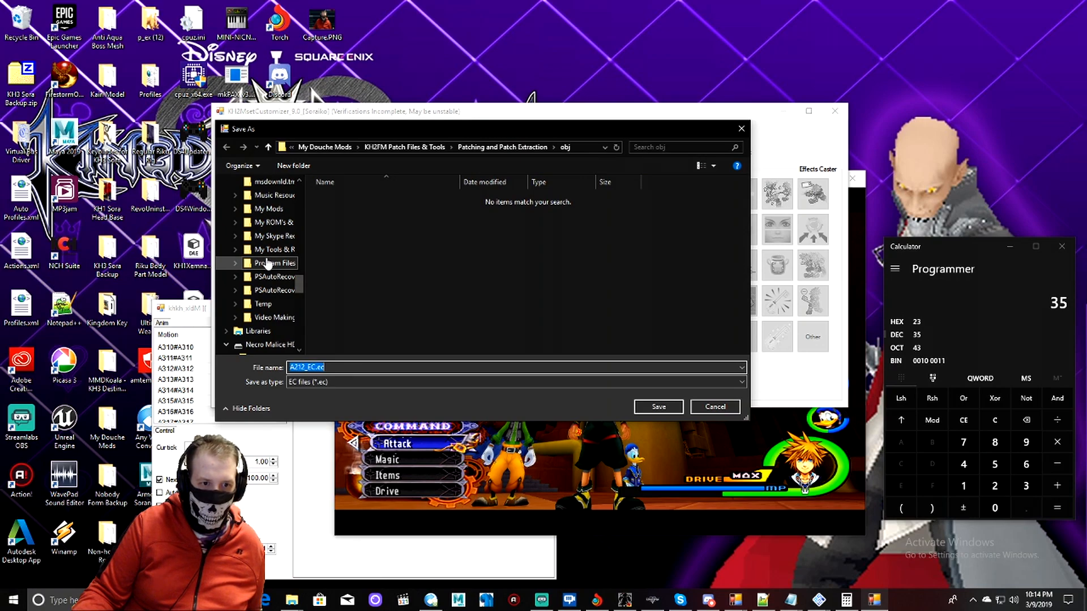
pyautogui.click(276, 250)
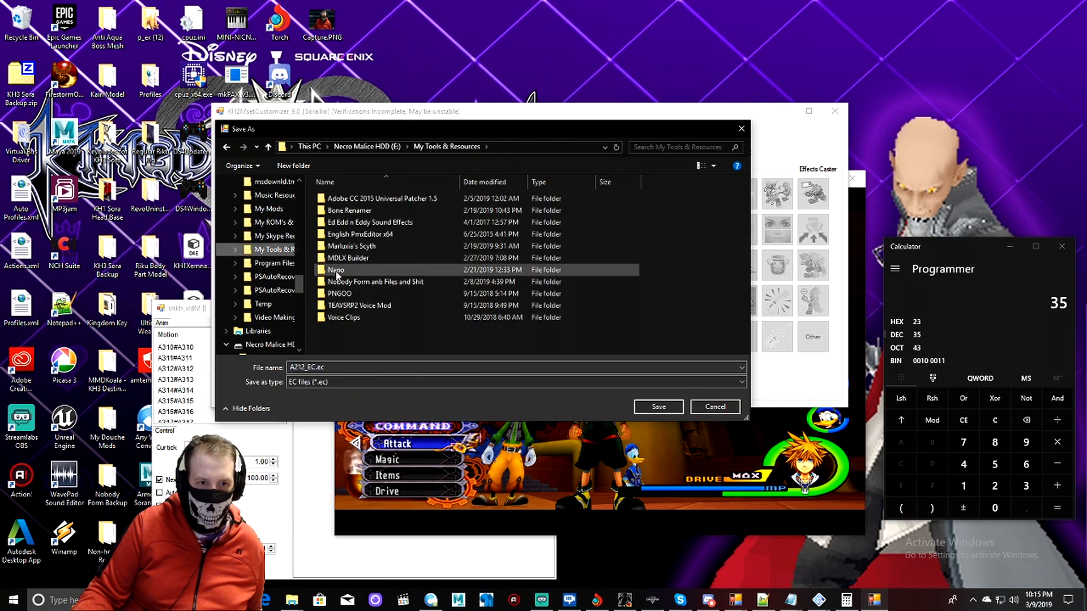
pyautogui.doubleClick(365, 282)
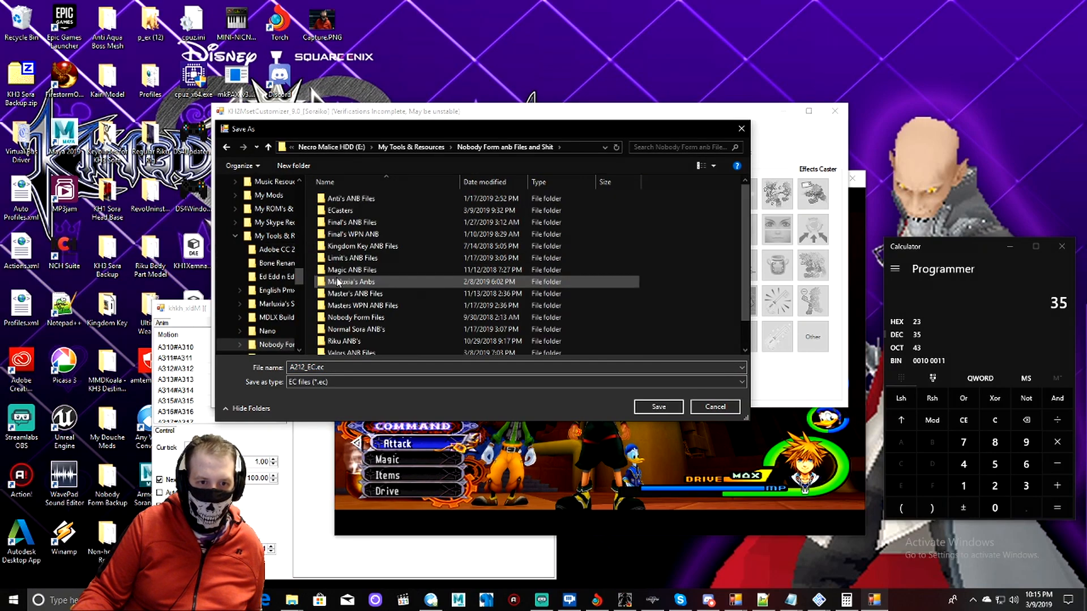
pyautogui.doubleClick(356, 210)
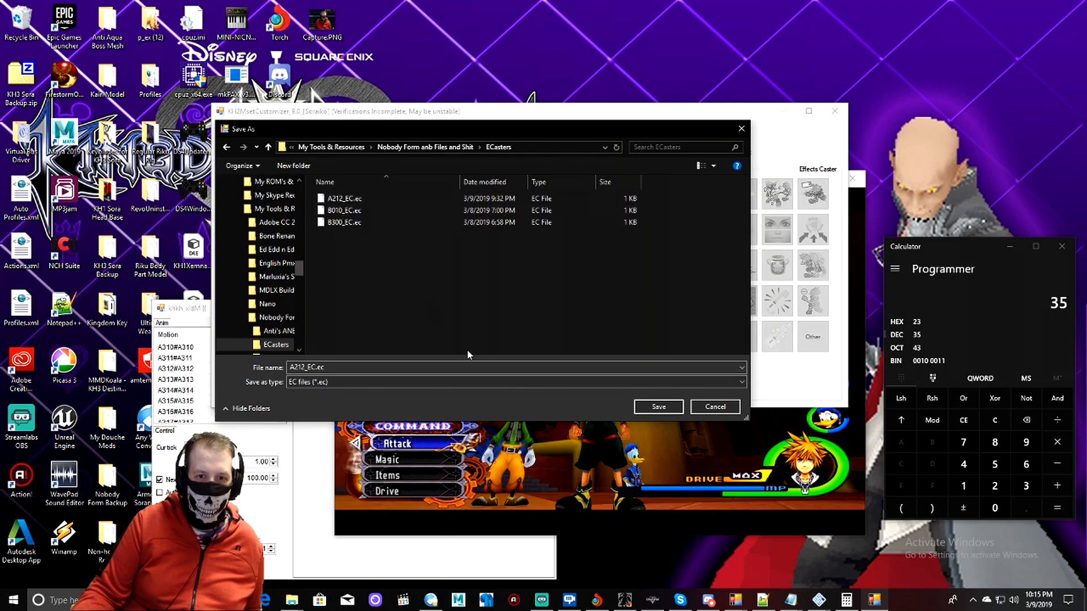
pyautogui.click(715, 407)
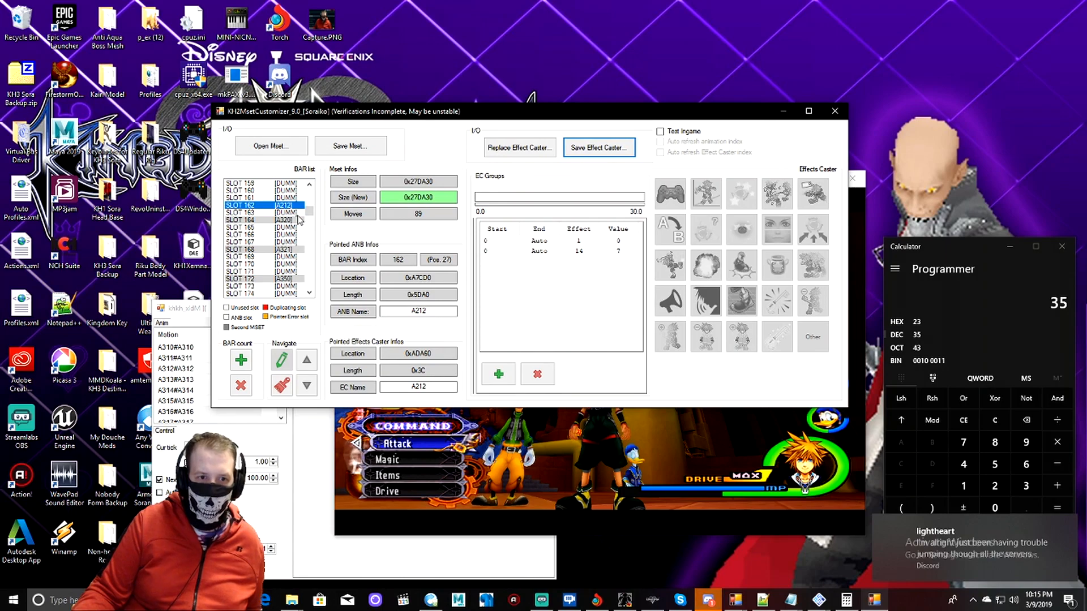
pyautogui.moveTo(310, 212); pyautogui.dragTo(311, 191)
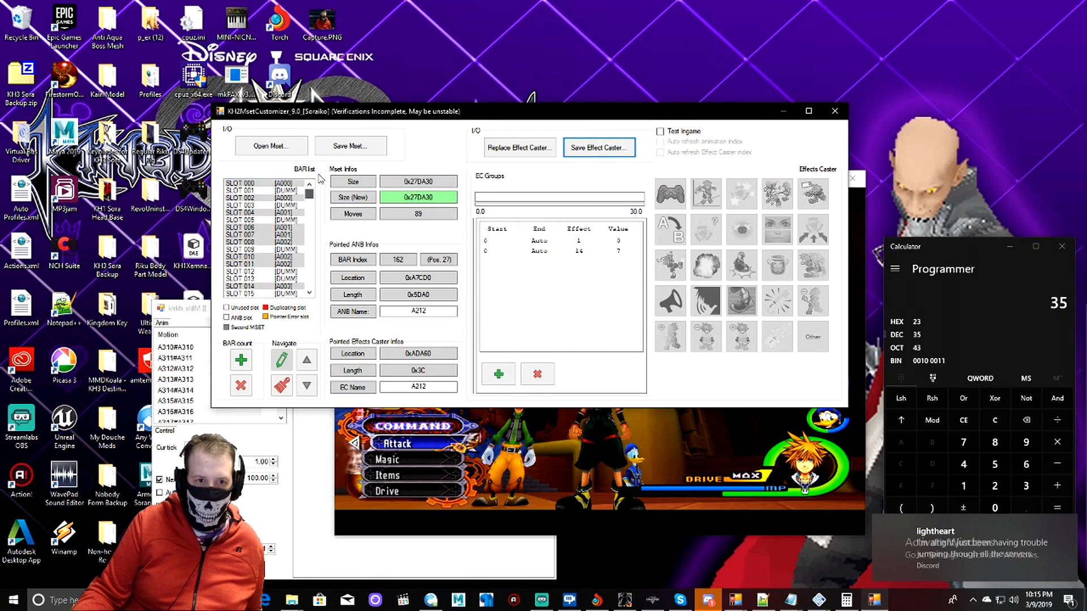
# Replace the effect caster of slot 000 (A000) with A212_EC.ec from the ECasters folder under My Tools & Resources
pyautogui.click(301, 183)
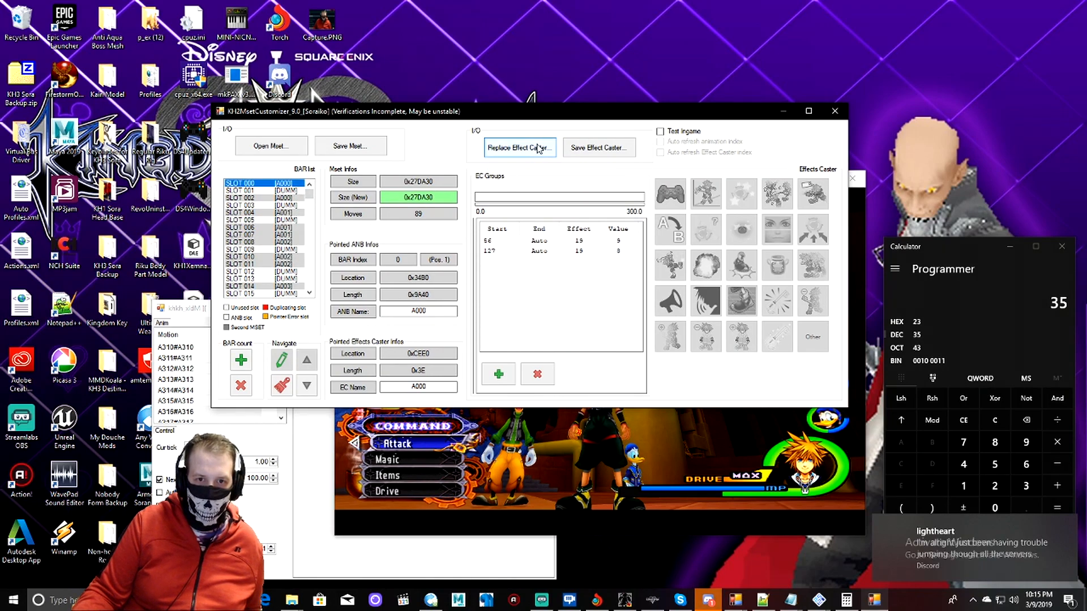
pyautogui.click(518, 148)
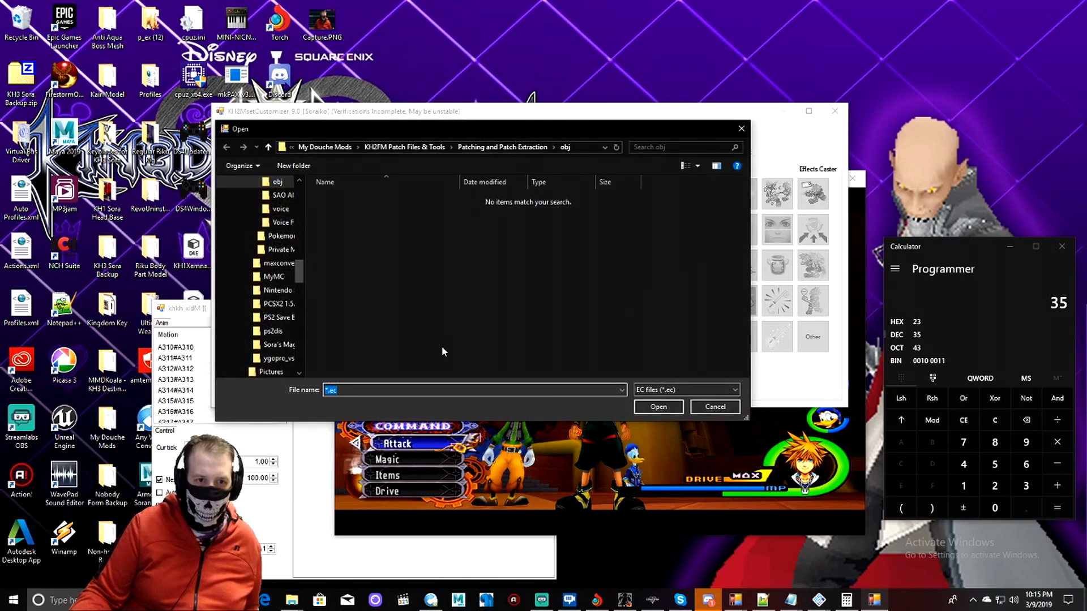
pyautogui.scroll(-3, 243, 274)
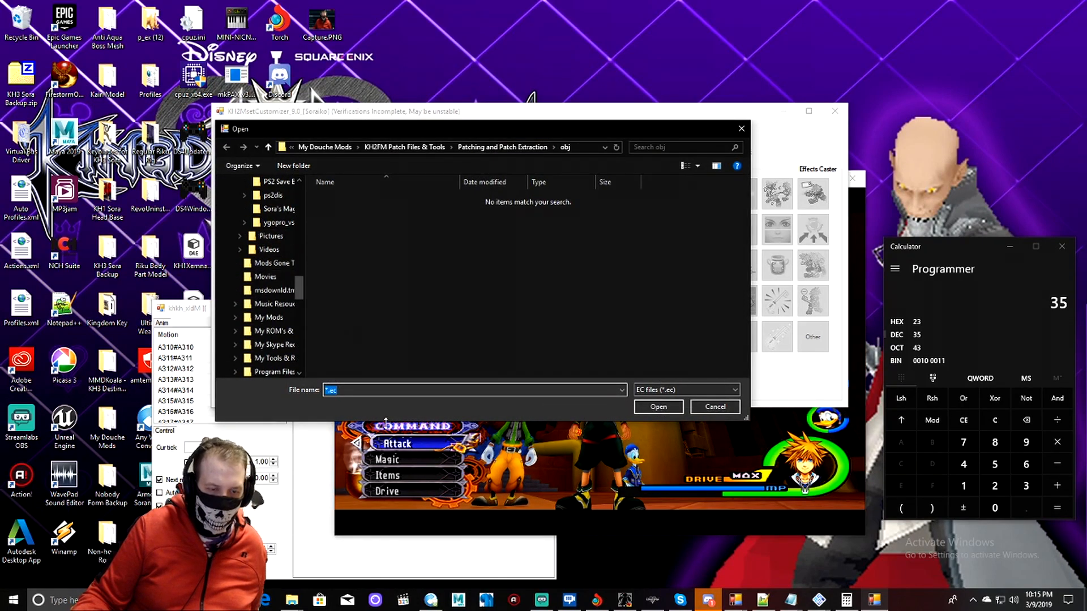
pyautogui.scroll(-3, 253, 300)
pyautogui.click(256, 306)
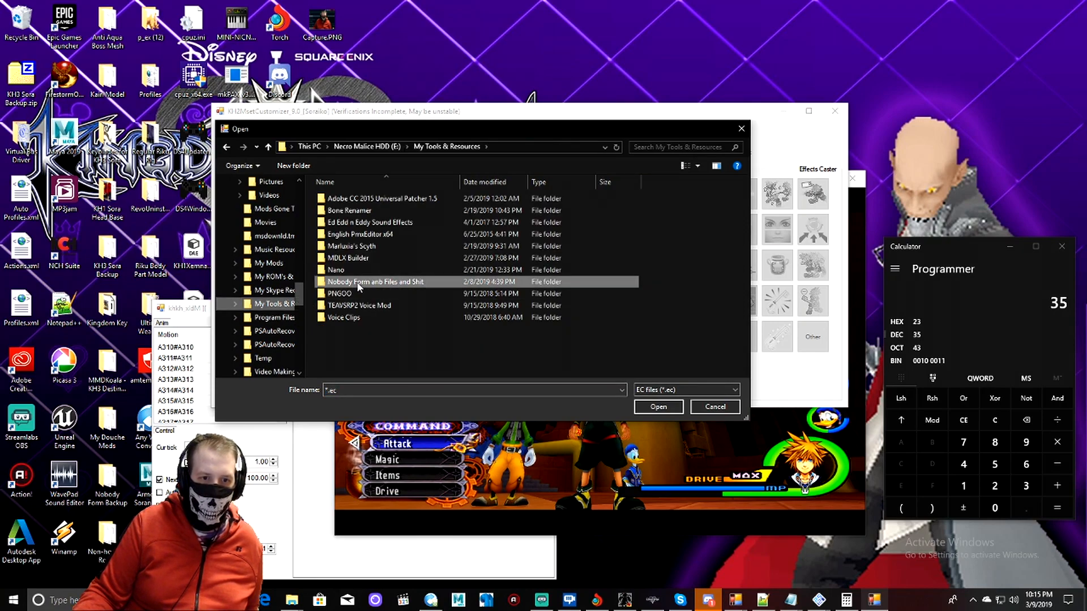
pyautogui.doubleClick(358, 283)
pyautogui.doubleClick(355, 206)
pyautogui.click(352, 197)
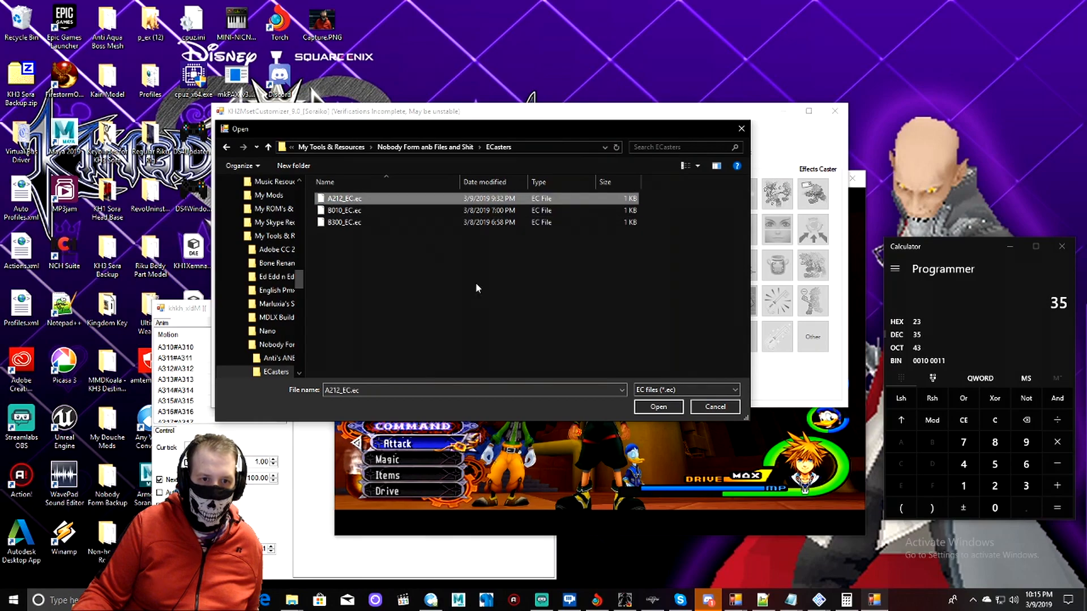
pyautogui.click(643, 408)
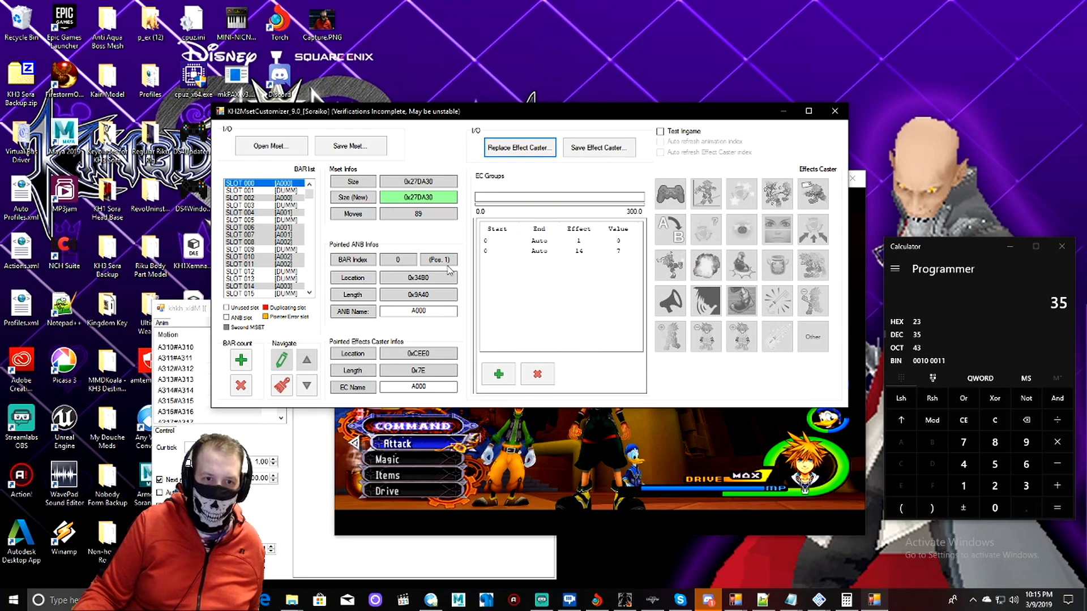
# Examine the effect types of the two entries, Effect 1 and Effect 14, in the A000 slot's replaced effect caster
pyautogui.click(581, 242)
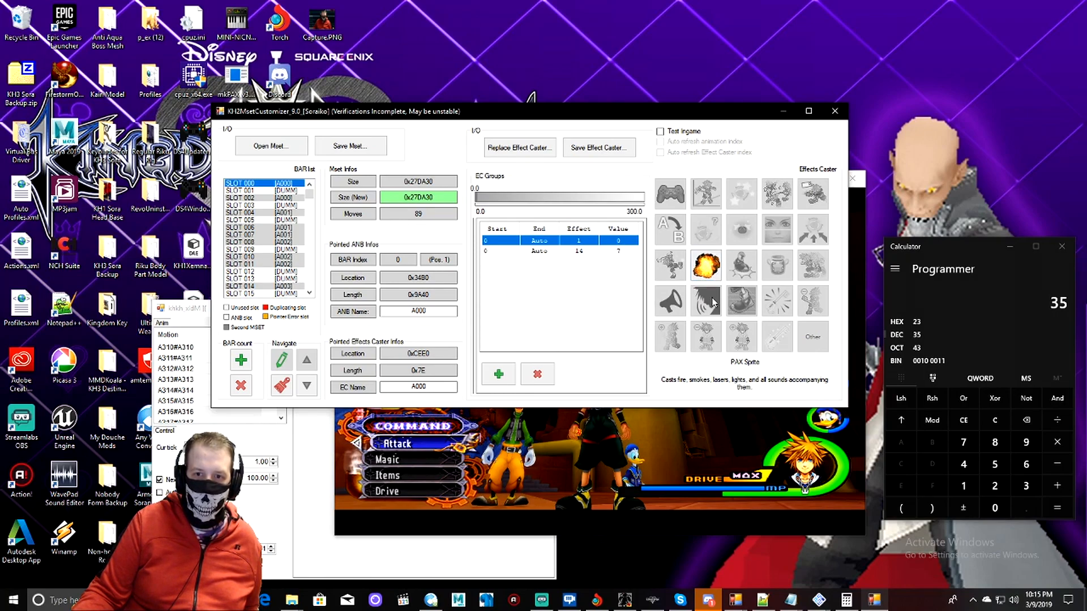
pyautogui.click(579, 253)
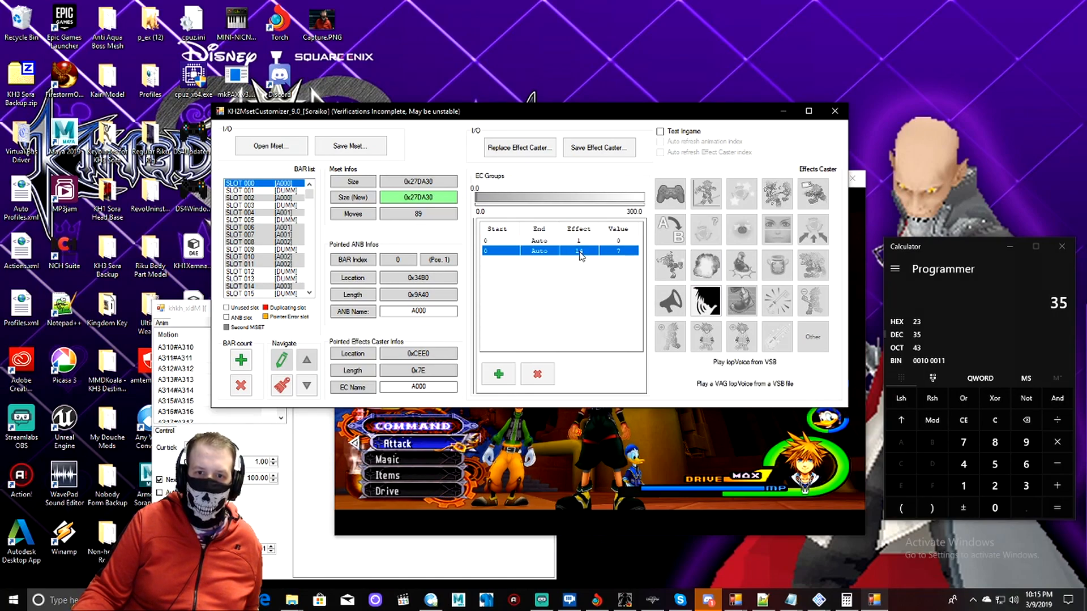